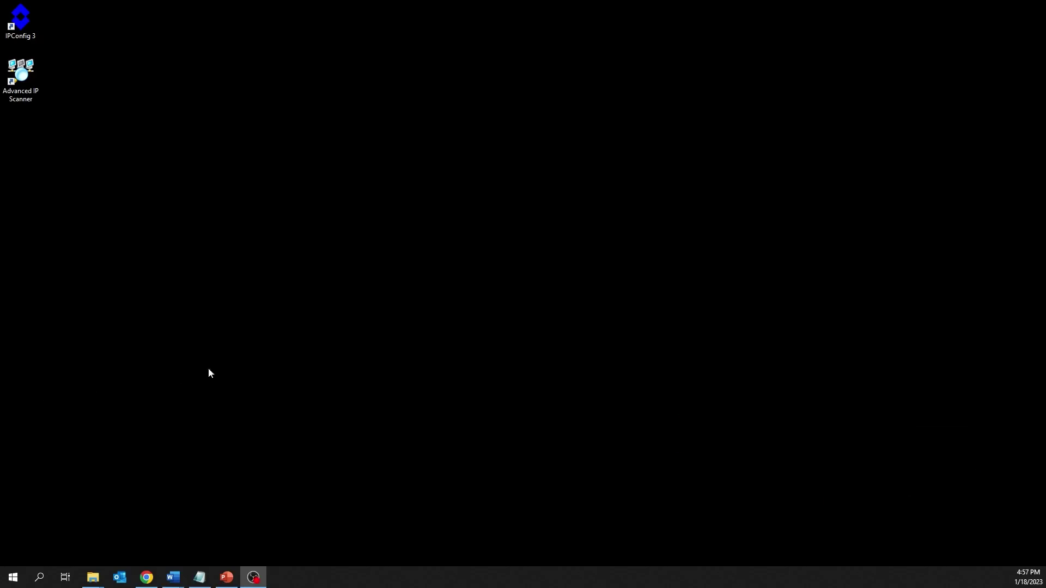
Load the camera page at 192.168.10.91 in Chrome and enter the login username and password
{"action": "left_click", "coordinate": [142, 576]}
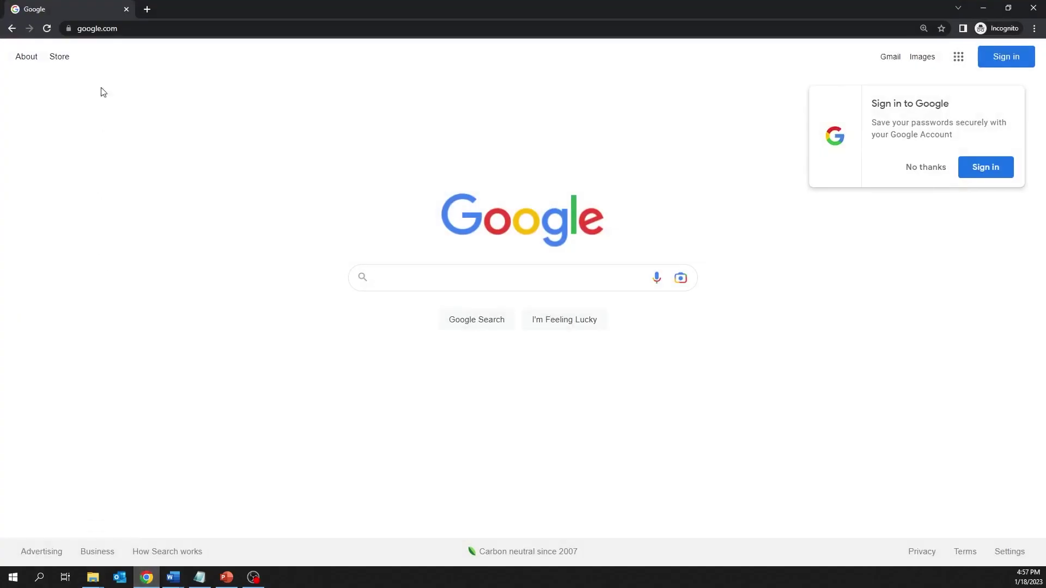
{"action": "type", "text": "192.168.10."}
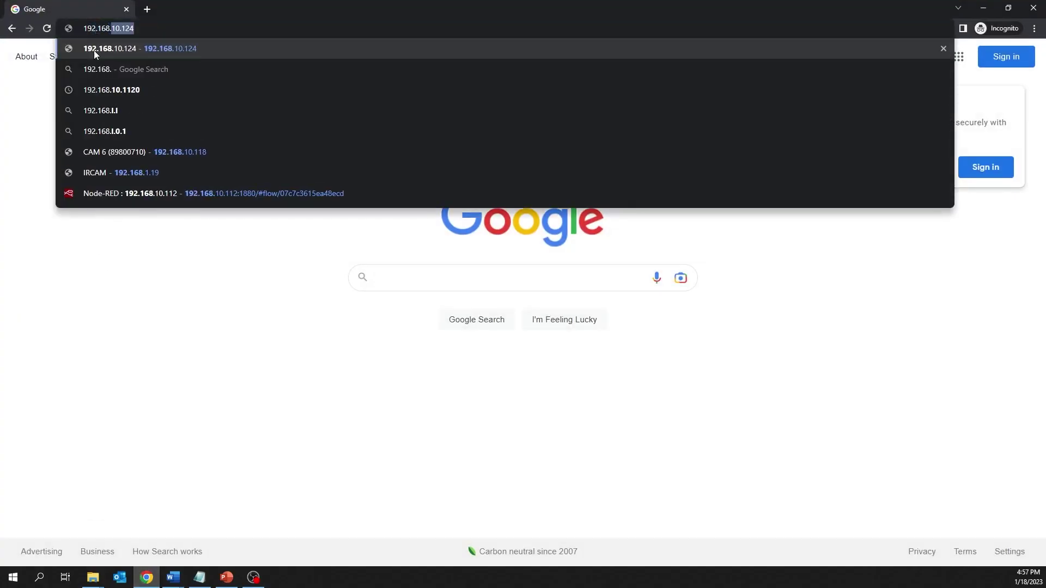
{"action": "type", "text": "91"}
{"action": "key", "text": "Return"}
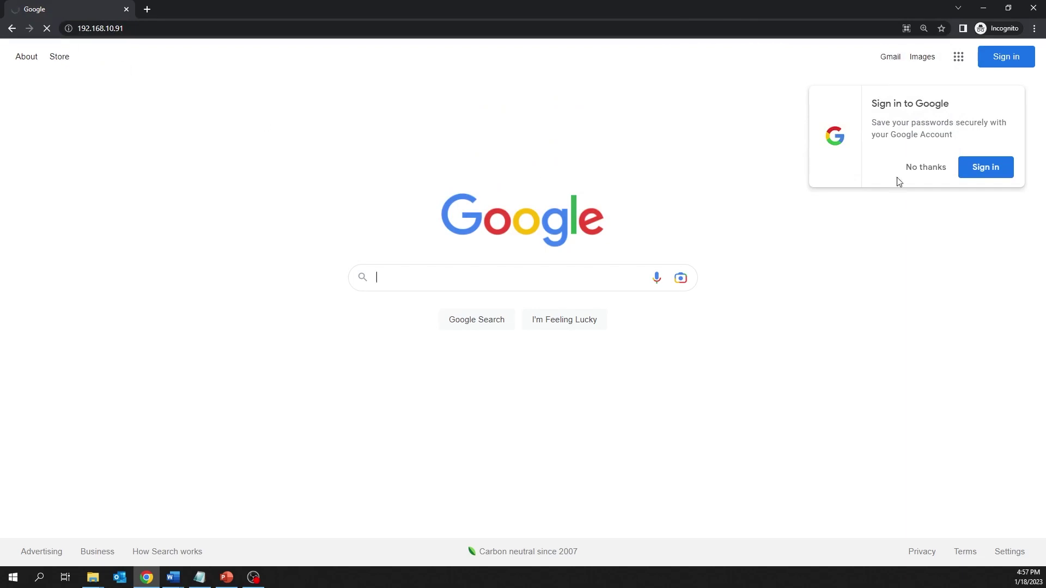
{"action": "type", "text": "admin"}
{"action": "key", "text": "Tab"}
{"action": "type", "text": "a"}
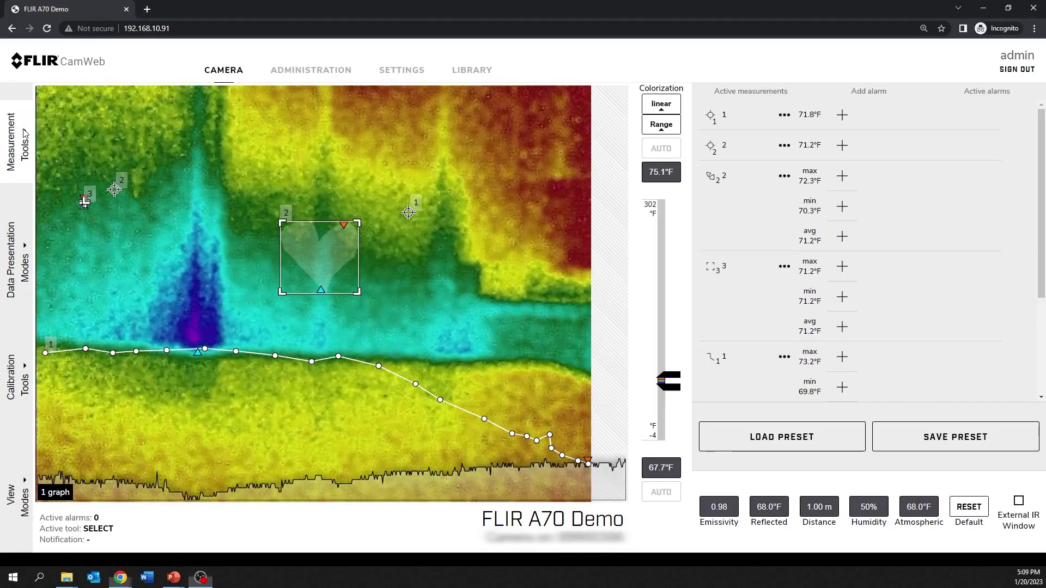
Delete spot 1 from the thermal image's measurements
{"action": "left_click", "coordinate": [24, 132]}
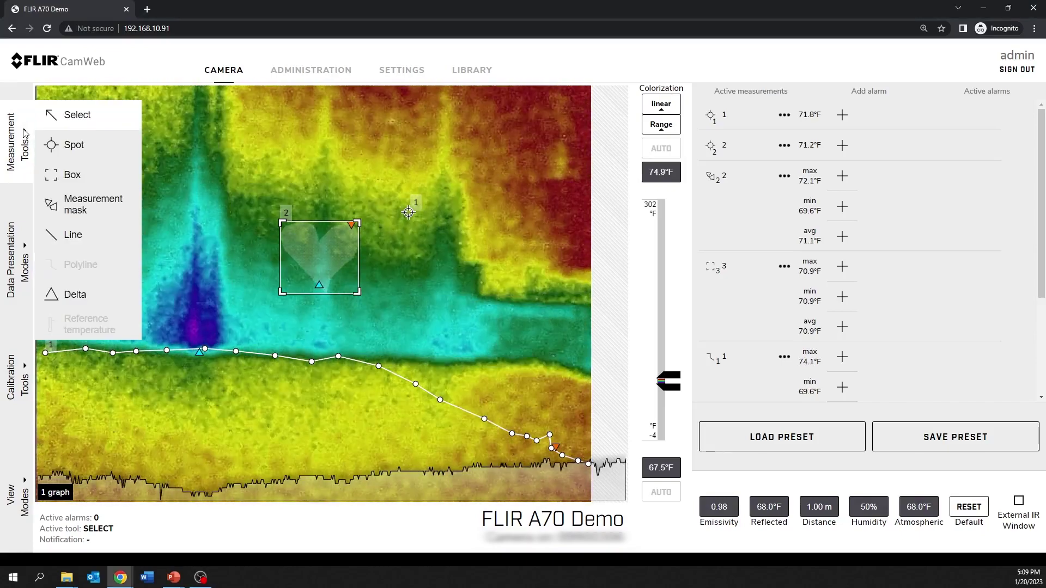
{"action": "left_click", "coordinate": [56, 120]}
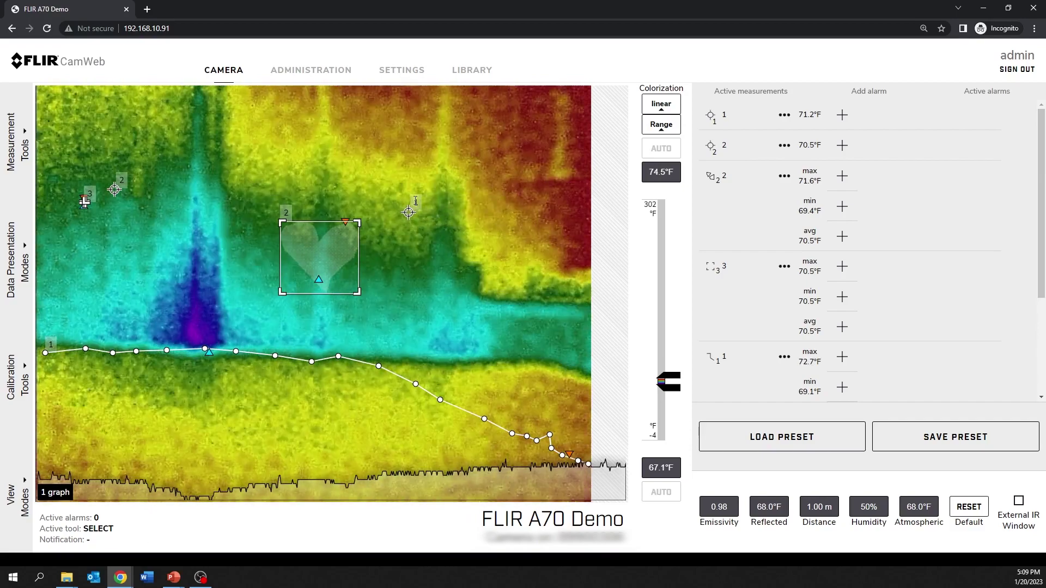
{"action": "double_click", "coordinate": [415, 201]}
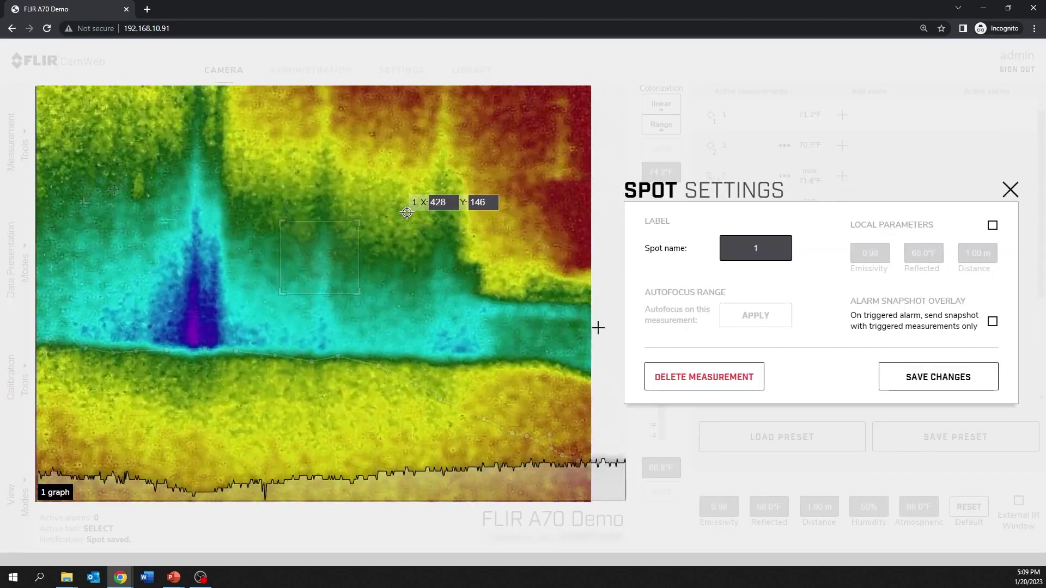
{"action": "left_click", "coordinate": [693, 369]}
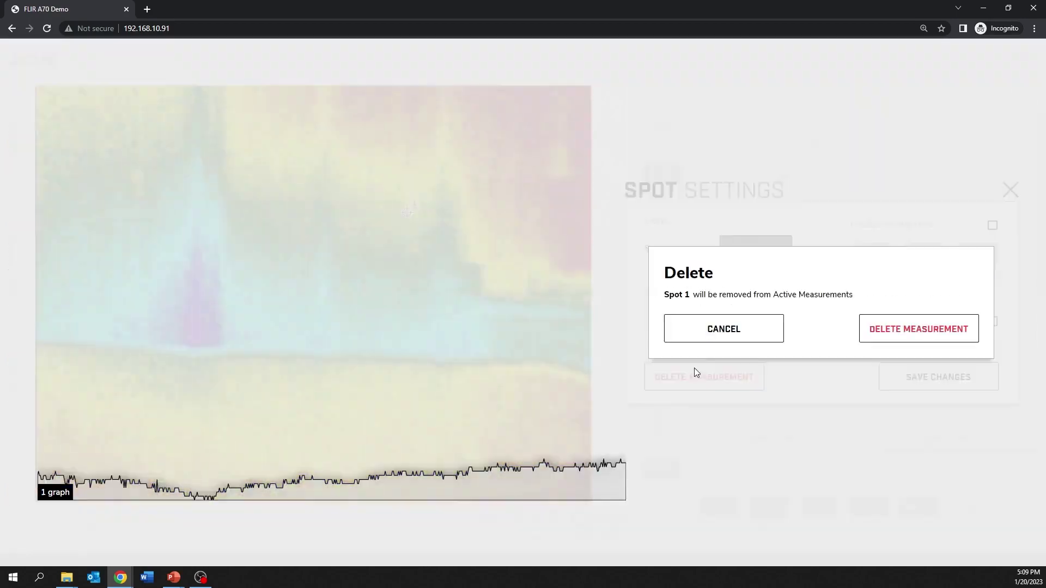
{"action": "left_click", "coordinate": [865, 338]}
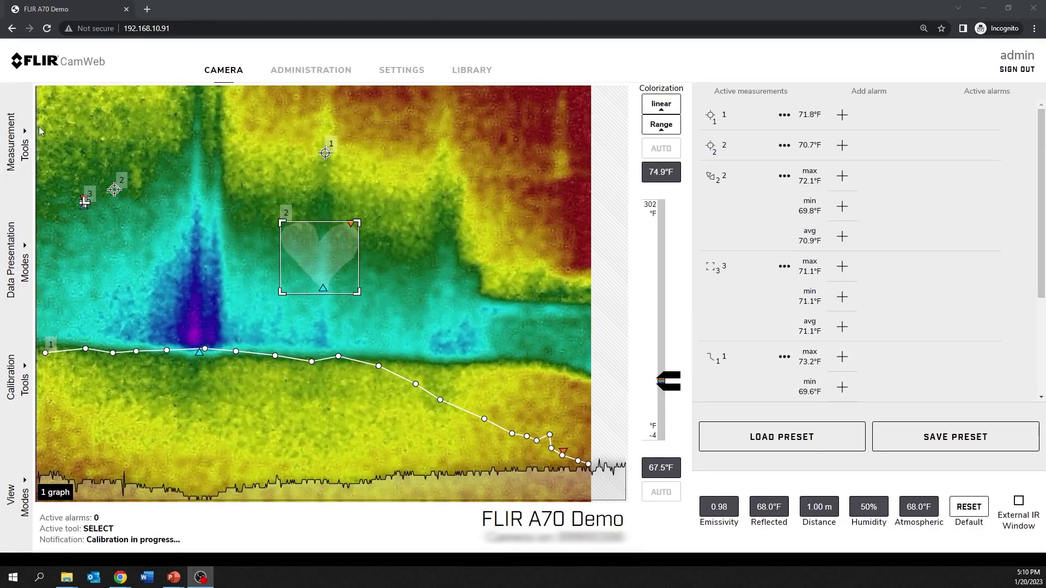
Place a new spot measurement on the cold purple area of the image
{"action": "left_click", "coordinate": [23, 136]}
{"action": "left_click", "coordinate": [71, 142]}
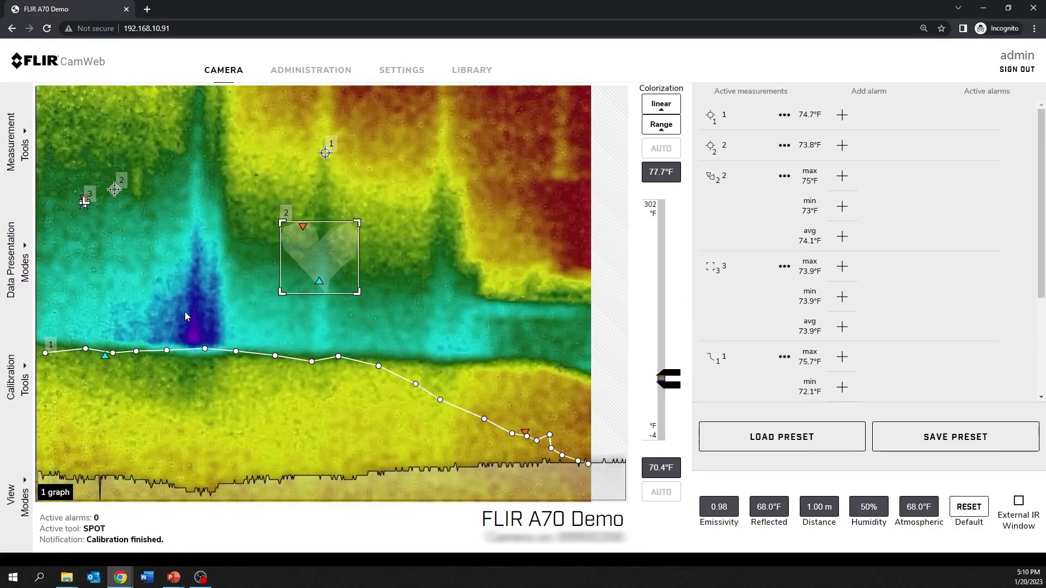
{"action": "left_click", "coordinate": [189, 328]}
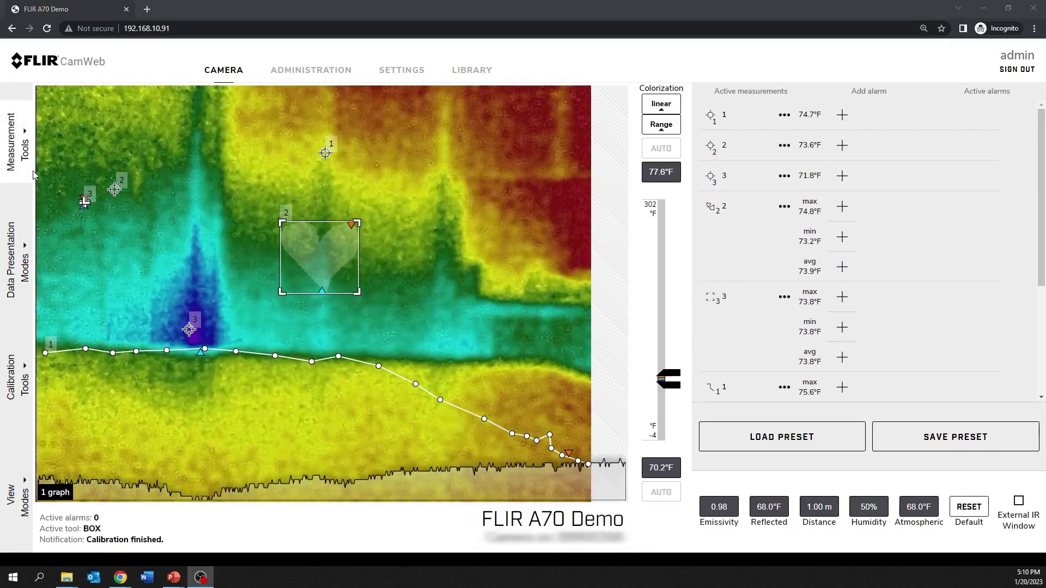
{"action": "left_click", "coordinate": [24, 163]}
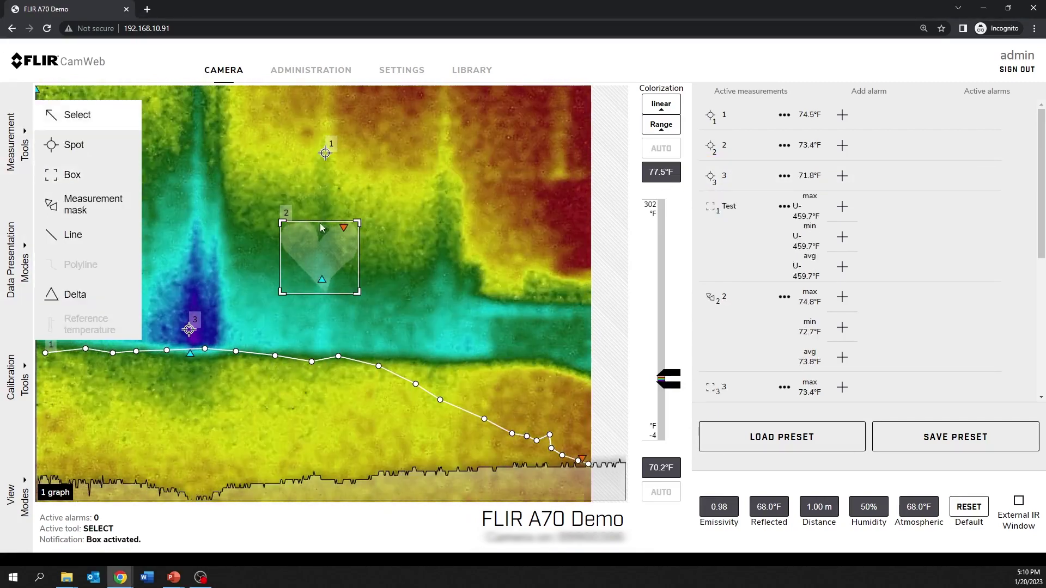
Draw box 4 over the warm upper-right region of the thermal image
{"action": "left_click", "coordinate": [57, 173]}
{"action": "left_click_drag", "start_coordinate": [390, 133], "coordinate": [574, 347]}
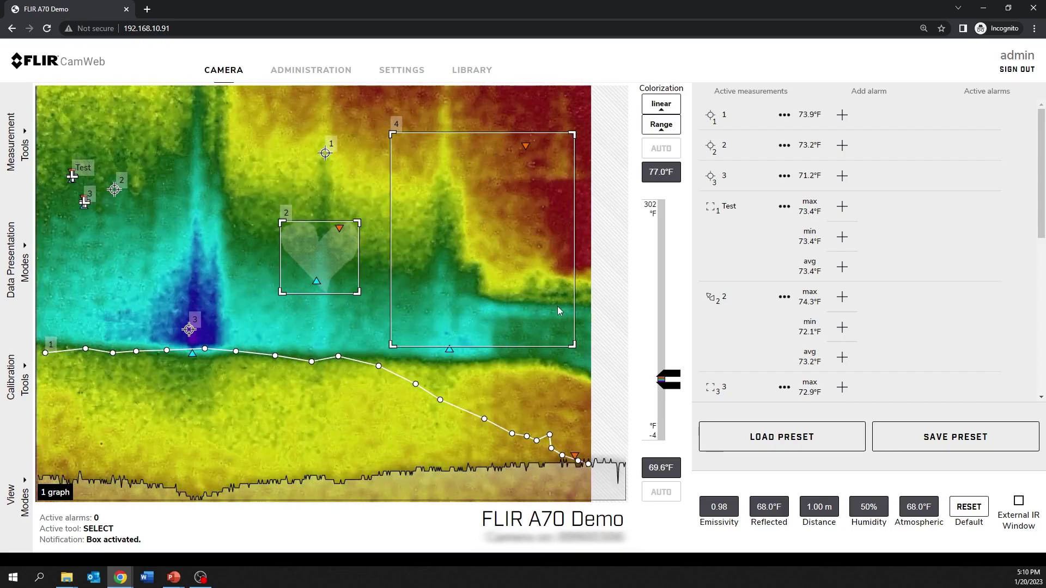
{"action": "scroll", "coordinate": [868, 285], "scroll_direction": "down", "scroll_amount": 4}
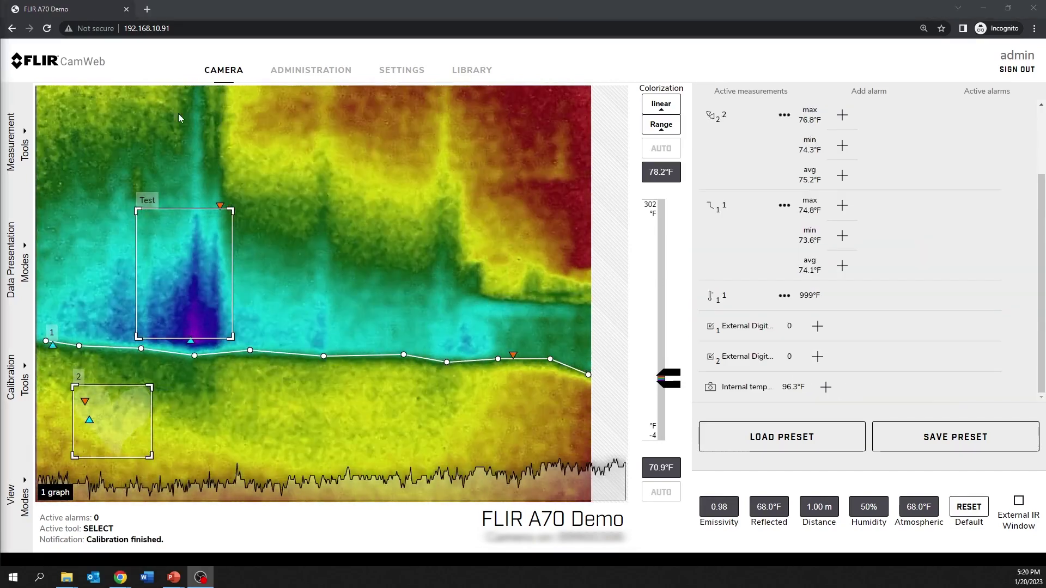
Outline measurement mask 3 around the irregular upper-middle region and save it
{"action": "left_click", "coordinate": [27, 134]}
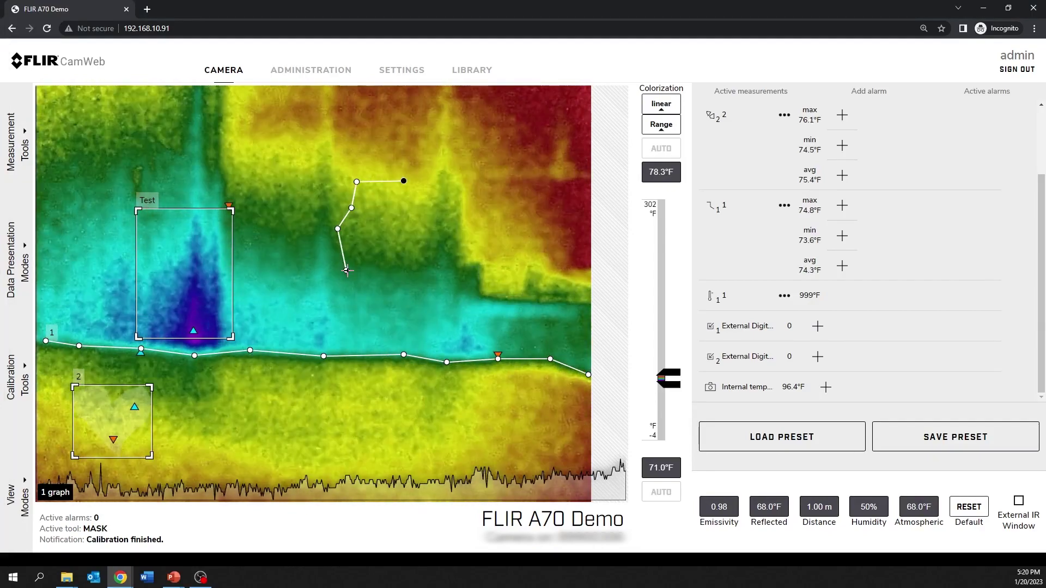
{"action": "left_click", "coordinate": [362, 215]}
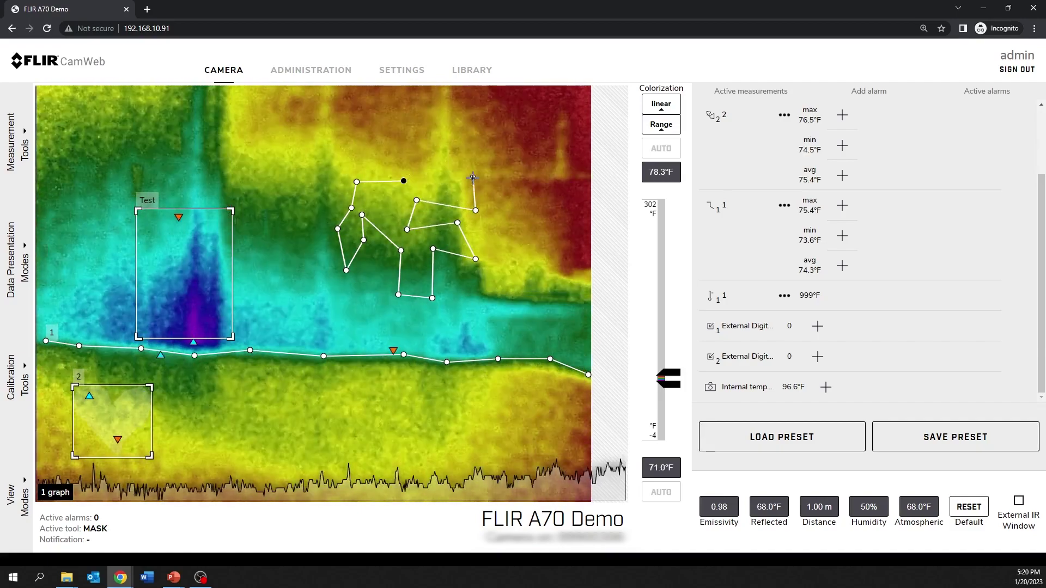
{"action": "left_click", "coordinate": [404, 180]}
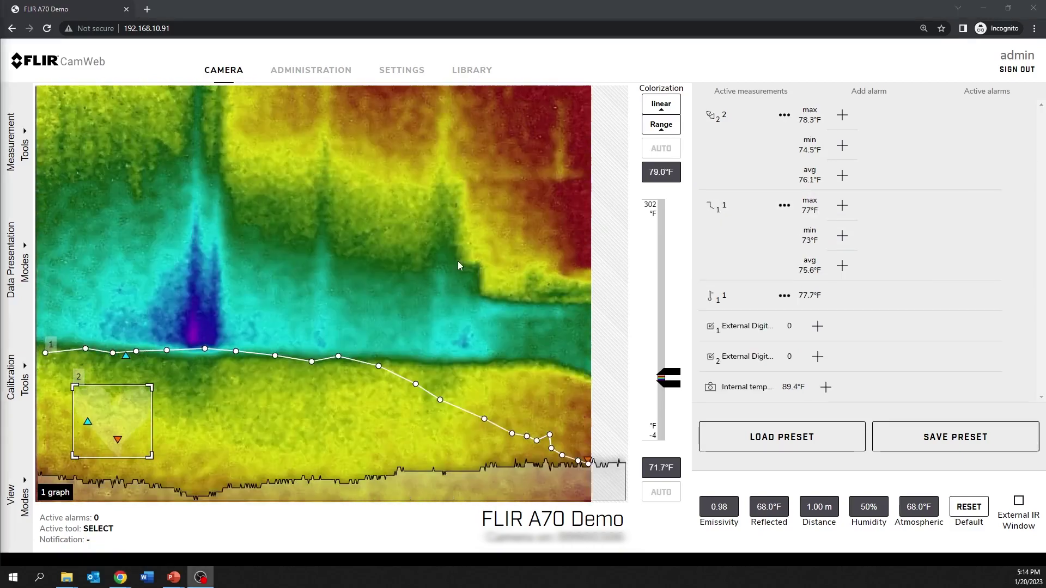
{"action": "left_click", "coordinate": [25, 135]}
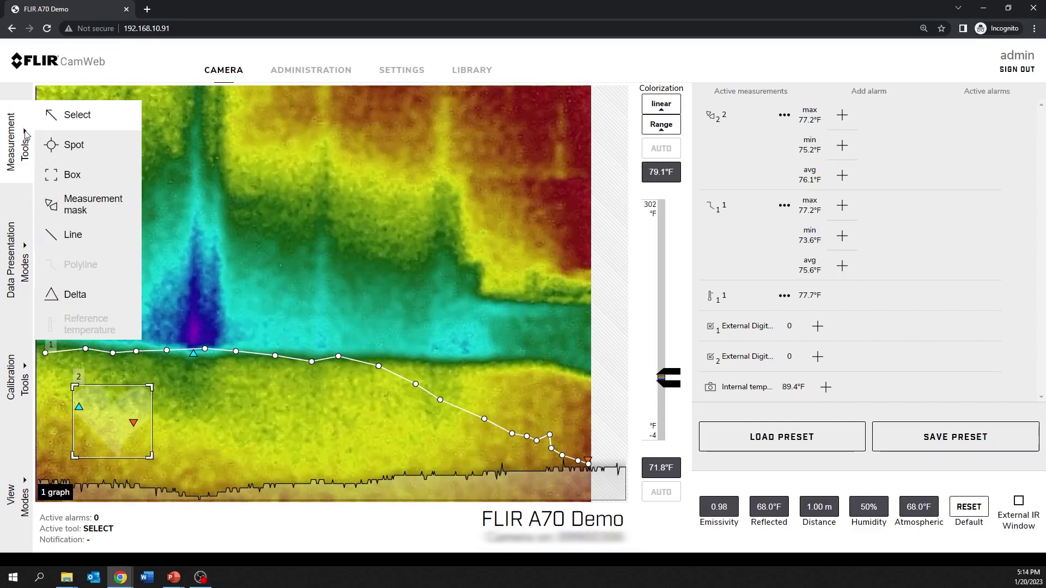
Draw a line measurement across the image from the left edge toward the lower right
{"action": "left_click", "coordinate": [72, 234]}
{"action": "left_click_drag", "start_coordinate": [87, 211], "coordinate": [459, 241]}
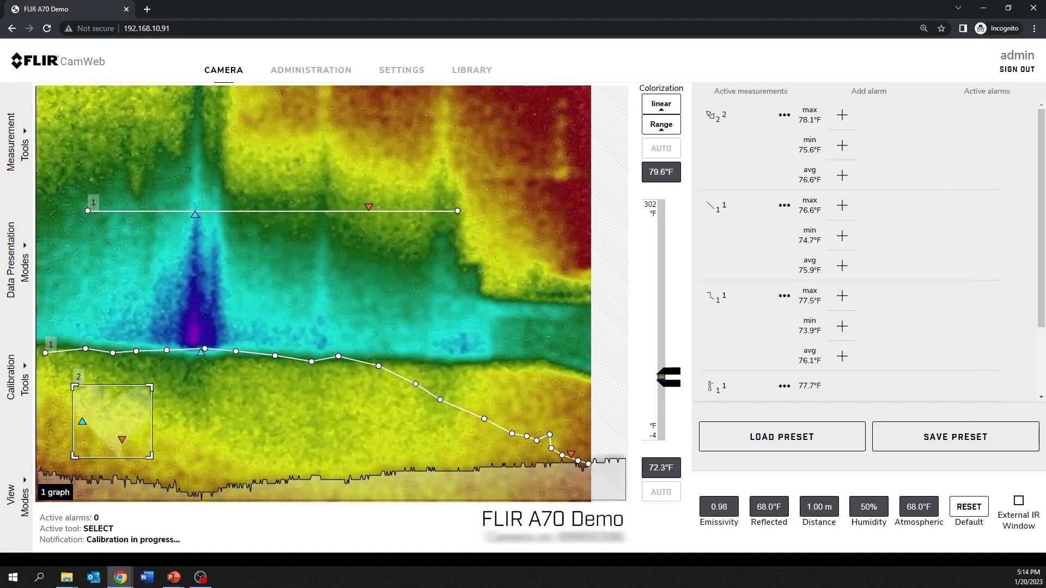
{"action": "left_click", "coordinate": [17, 141]}
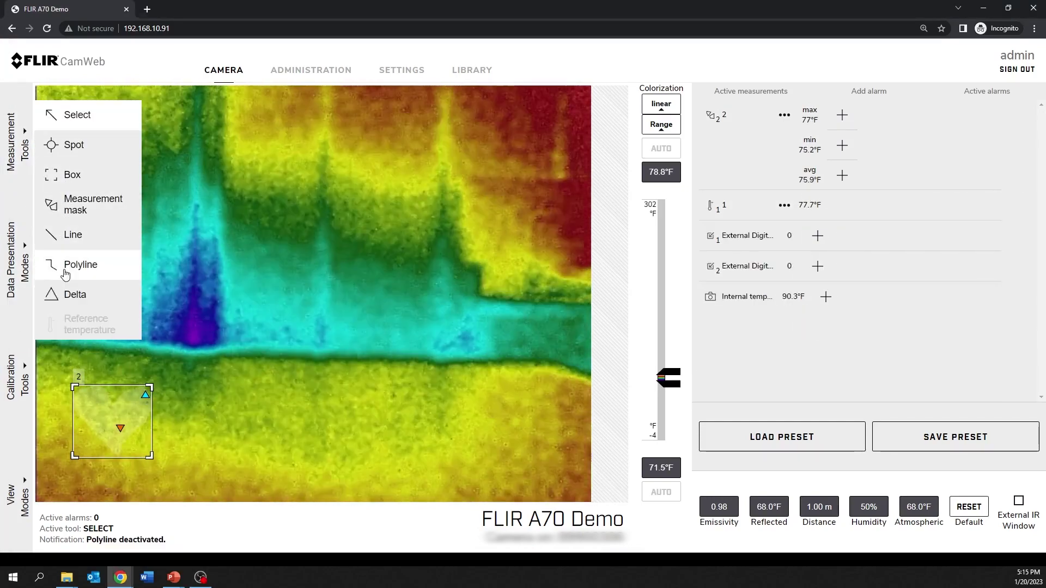
Start a polyline at the left edge and trace it along the cool band
{"action": "left_click", "coordinate": [66, 265]}
{"action": "left_click", "coordinate": [47, 341]}
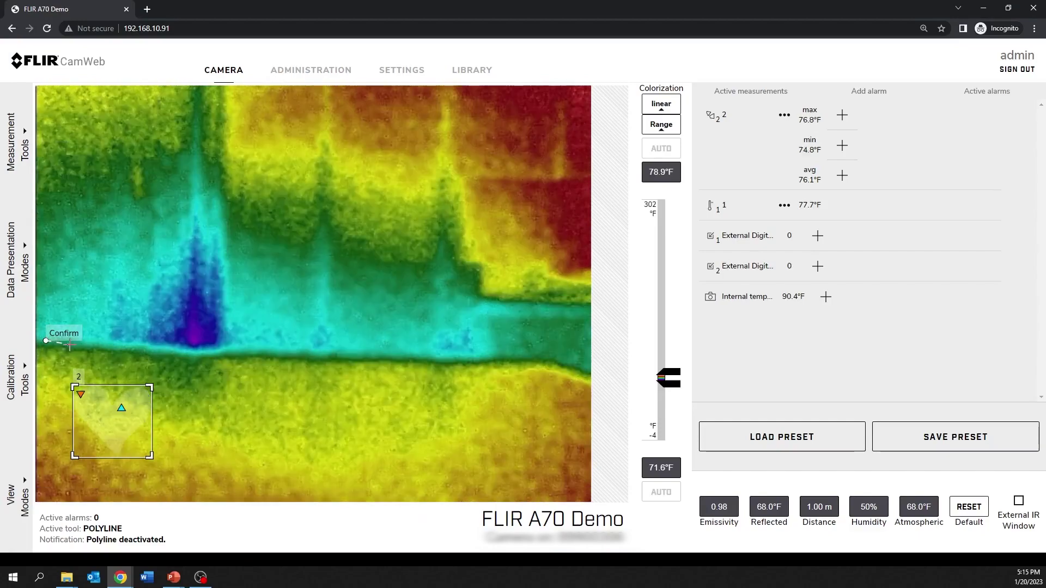
{"action": "left_click", "coordinate": [79, 346]}
{"action": "left_click", "coordinate": [141, 349]}
{"action": "left_click", "coordinate": [195, 355]}
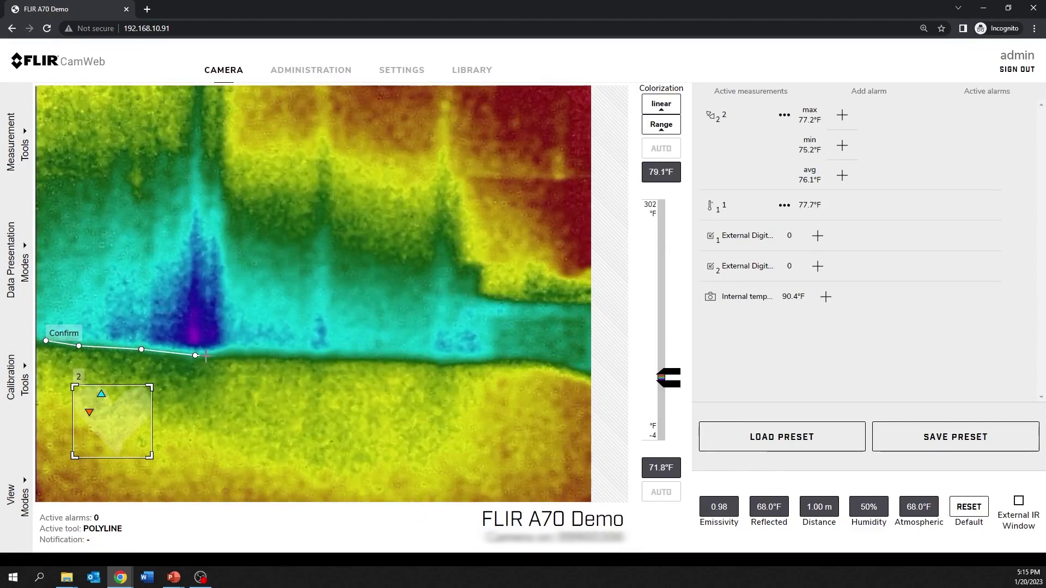
{"action": "left_click", "coordinate": [249, 350]}
{"action": "left_click", "coordinate": [324, 357]}
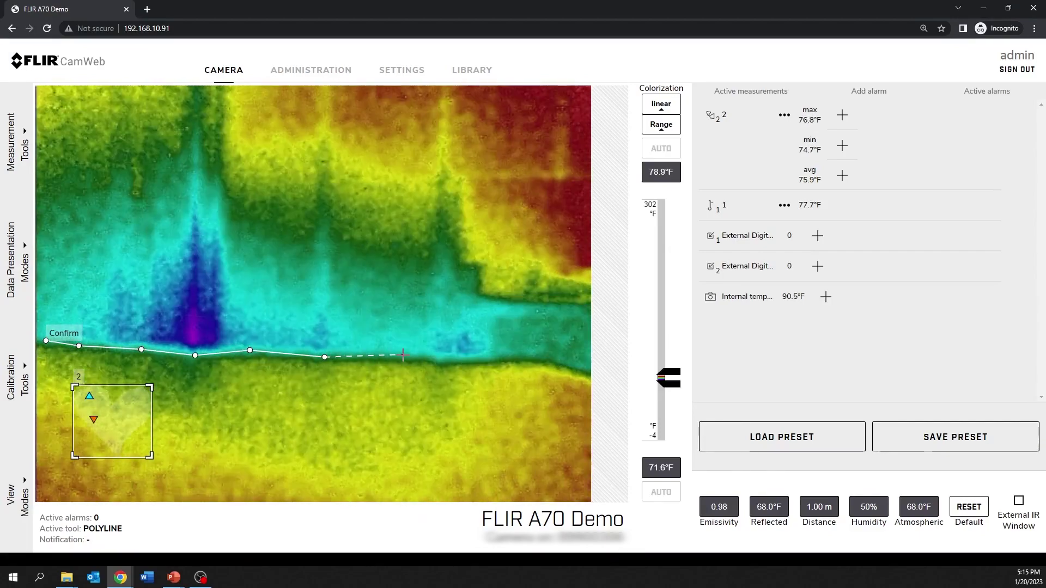
Extend the polyline to the image's right edge and confirm it
{"action": "left_click", "coordinate": [403, 355]}
{"action": "left_click", "coordinate": [446, 362]}
{"action": "left_click", "coordinate": [498, 359]}
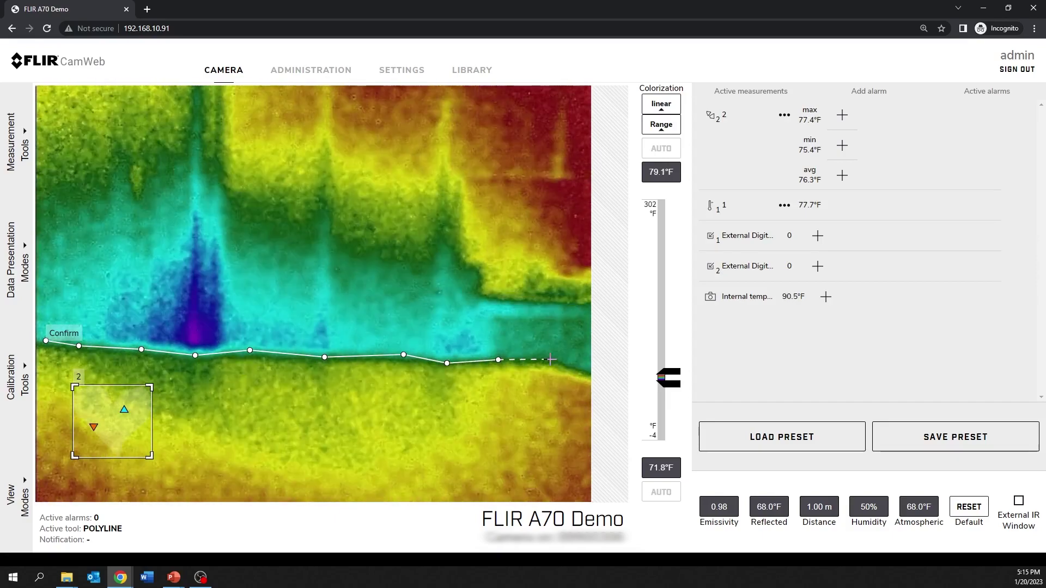
{"action": "left_click", "coordinate": [550, 359]}
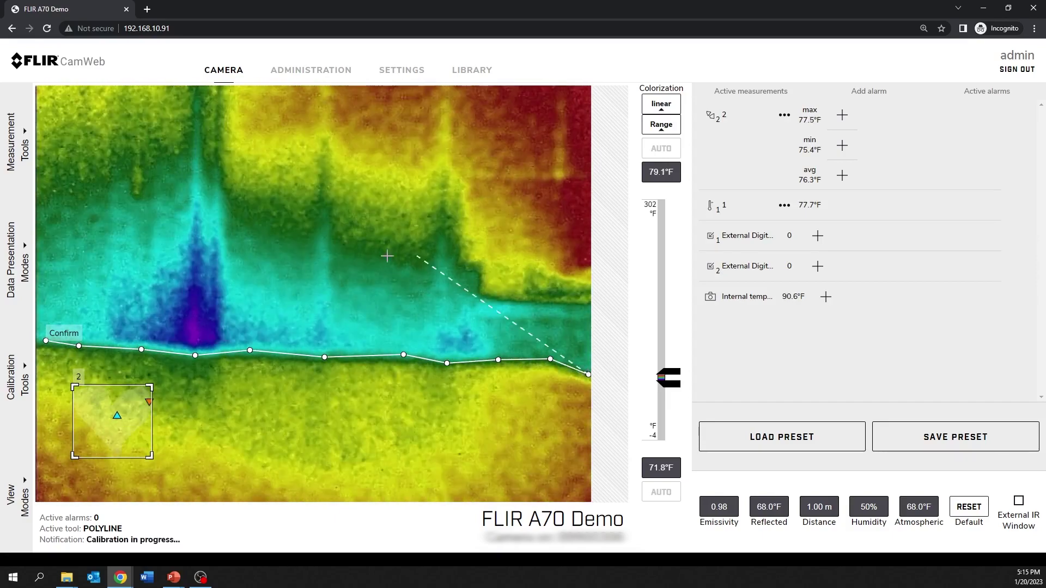
{"action": "left_click", "coordinate": [64, 332]}
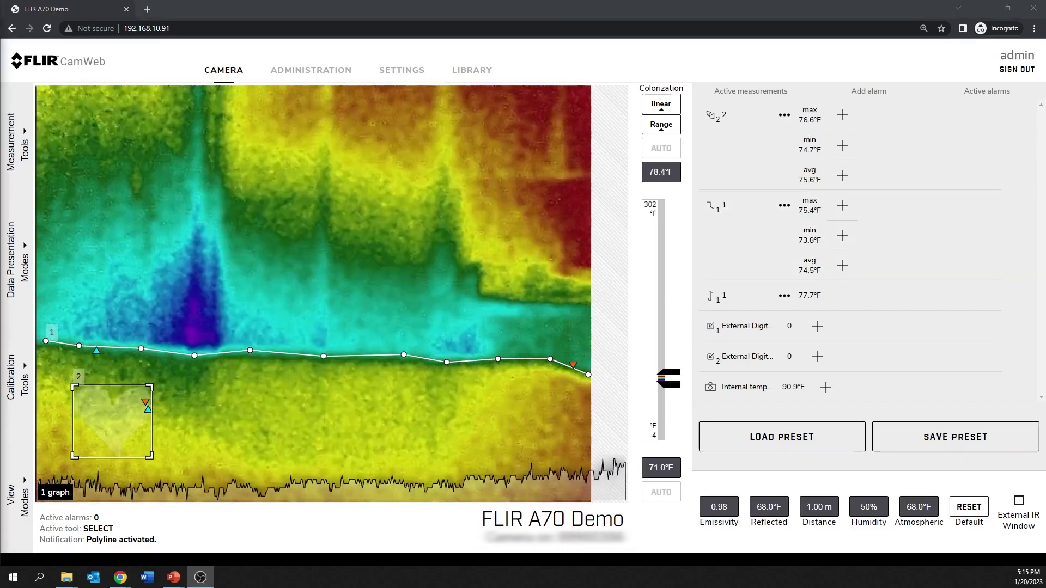
{"action": "left_click", "coordinate": [17, 142]}
Add a delta measurement with Reference temperature value as Variable 1 and Mask min as Variable 2
{"action": "left_click", "coordinate": [72, 294]}
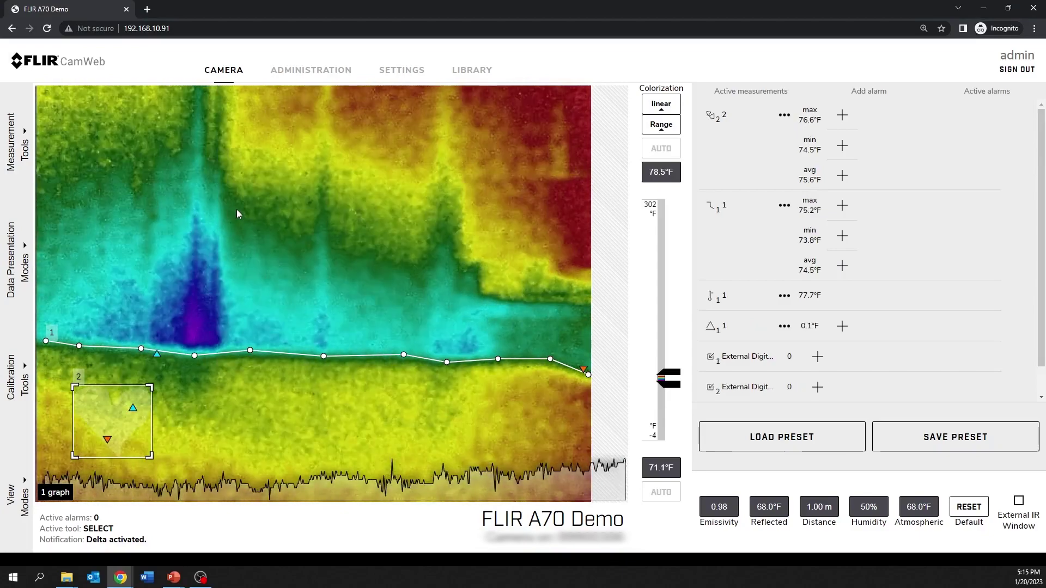
{"action": "left_click", "coordinate": [784, 326]}
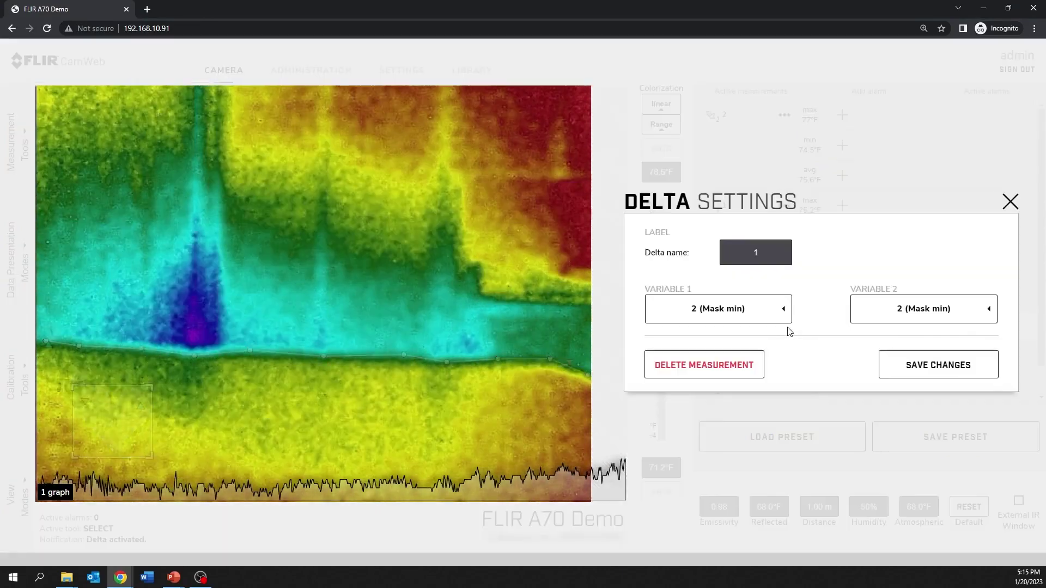
{"action": "left_click", "coordinate": [753, 308]}
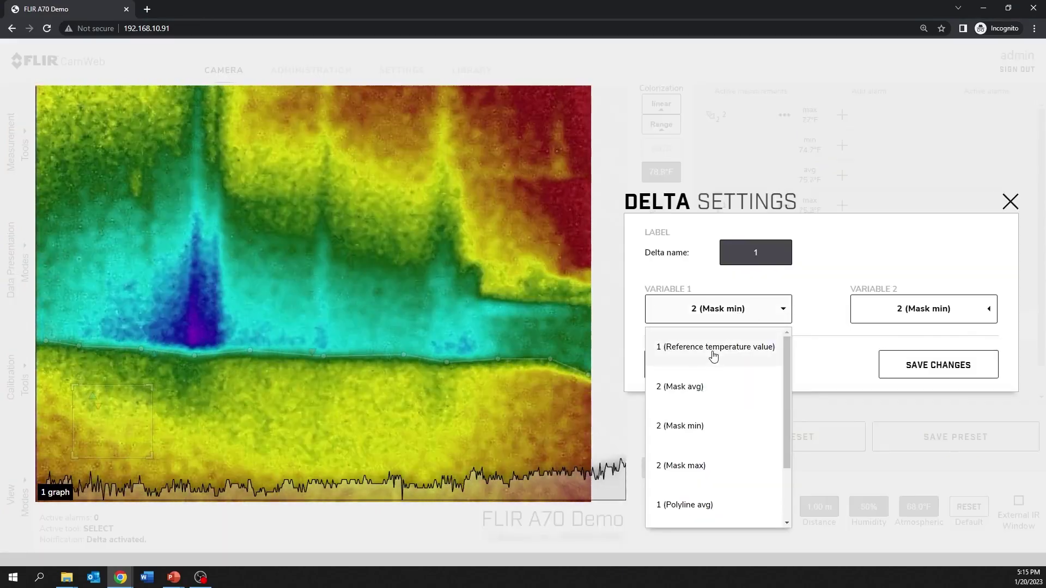
{"action": "left_click", "coordinate": [713, 348]}
{"action": "left_click", "coordinate": [871, 308]}
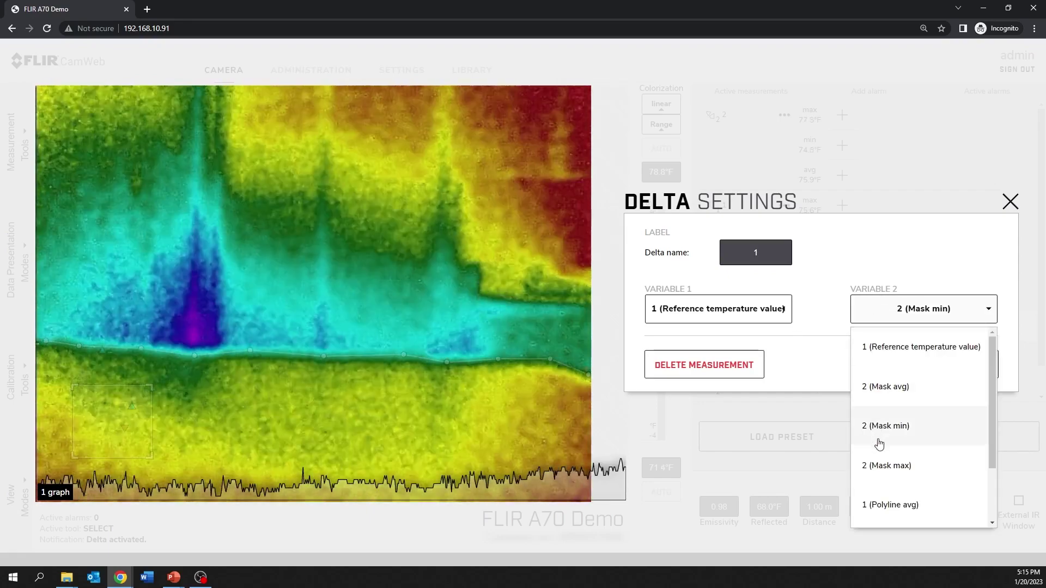
{"action": "left_click", "coordinate": [879, 444]}
{"action": "left_click", "coordinate": [887, 372]}
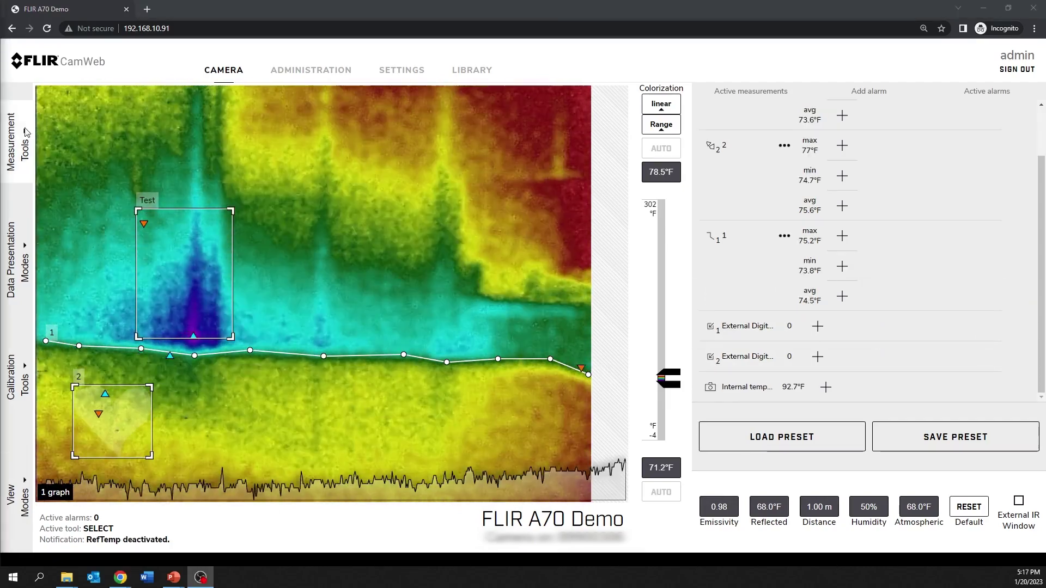
Change the reference temperature value to 999°F and save the change
{"action": "left_click", "coordinate": [26, 131]}
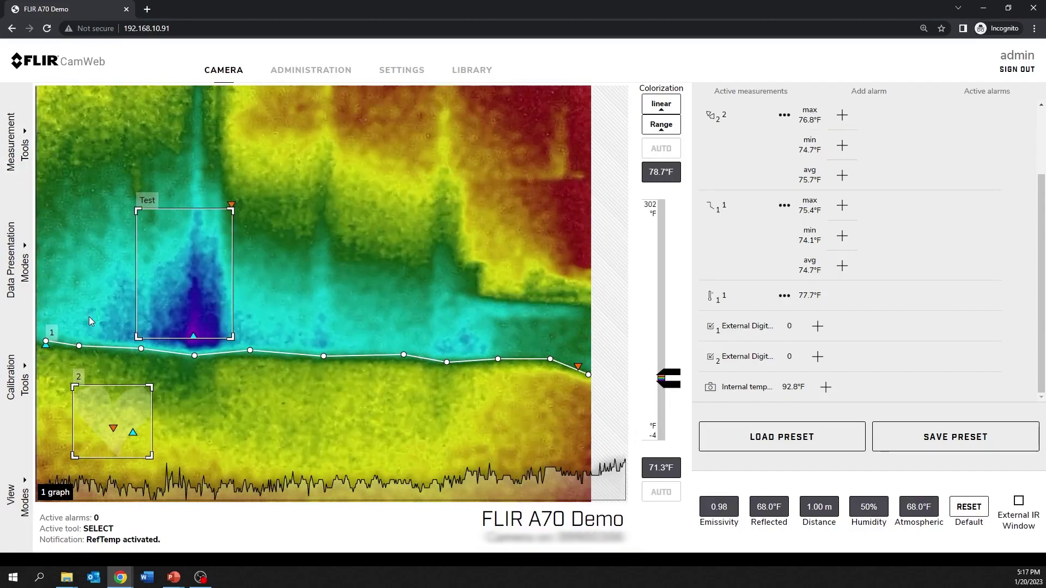
{"action": "left_click", "coordinate": [783, 296]}
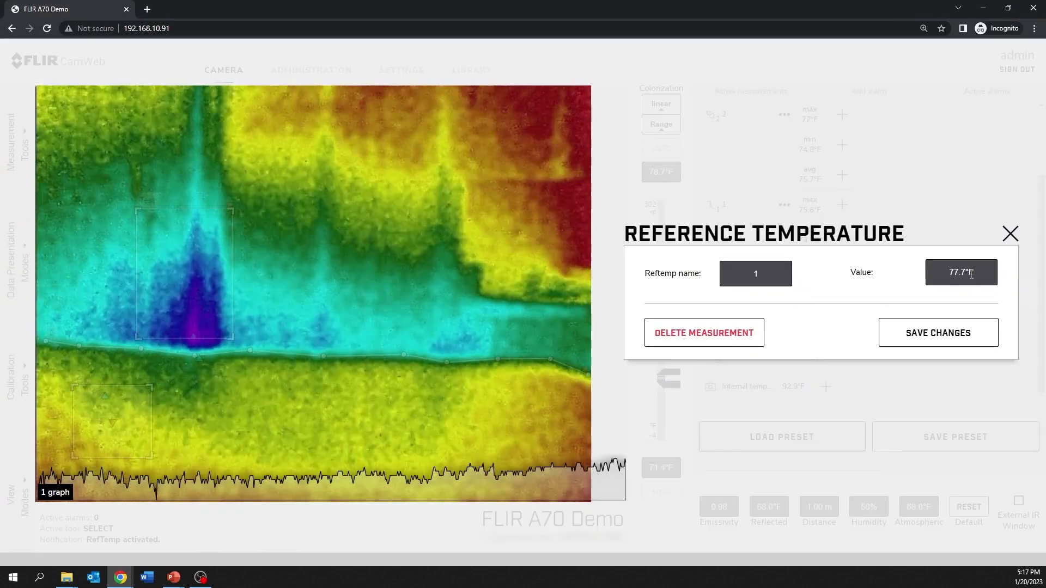
{"action": "left_click", "coordinate": [942, 275]}
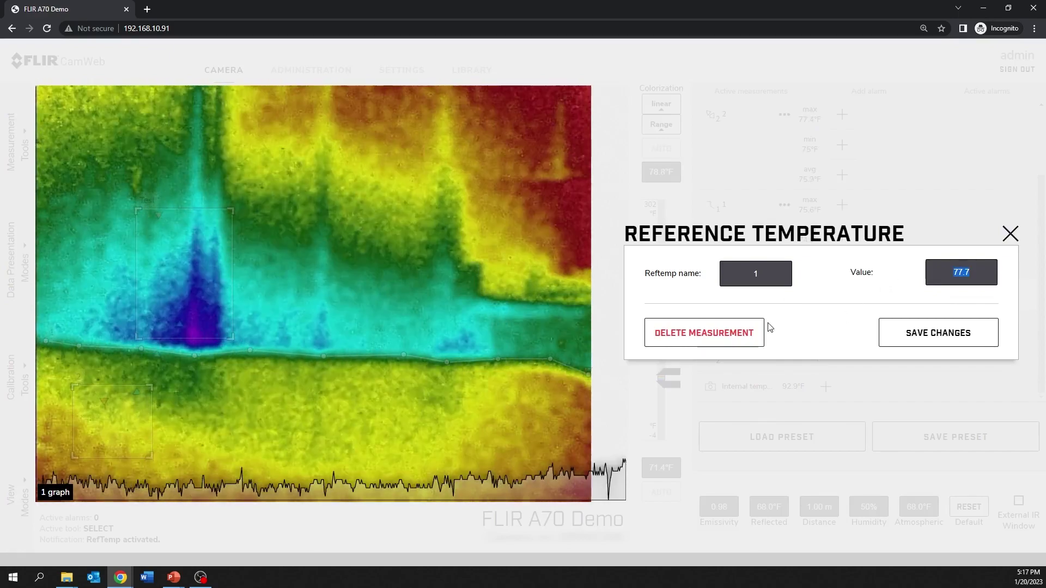
{"action": "type", "text": "9"}
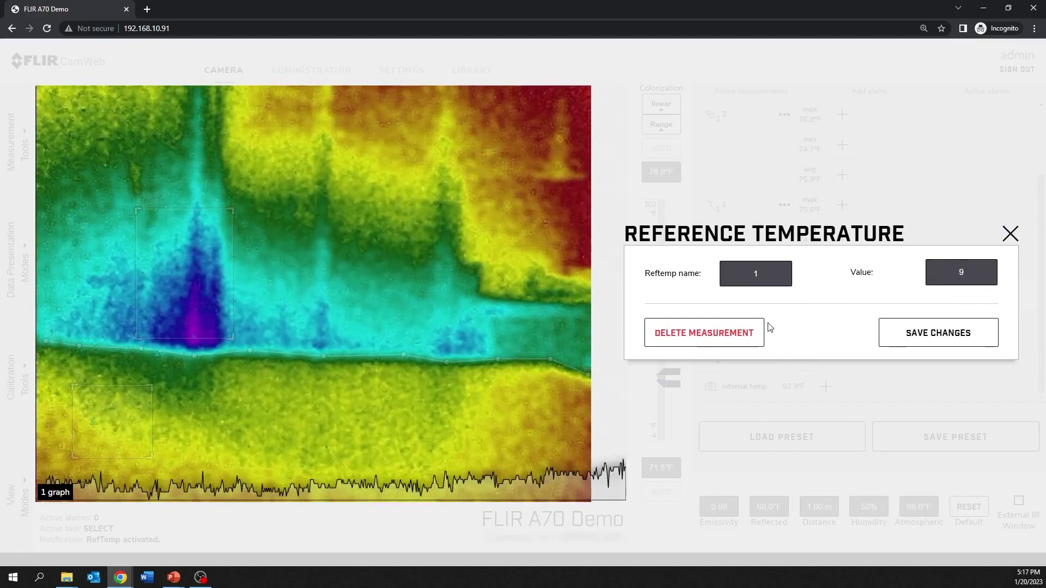
{"action": "type", "text": "99"}
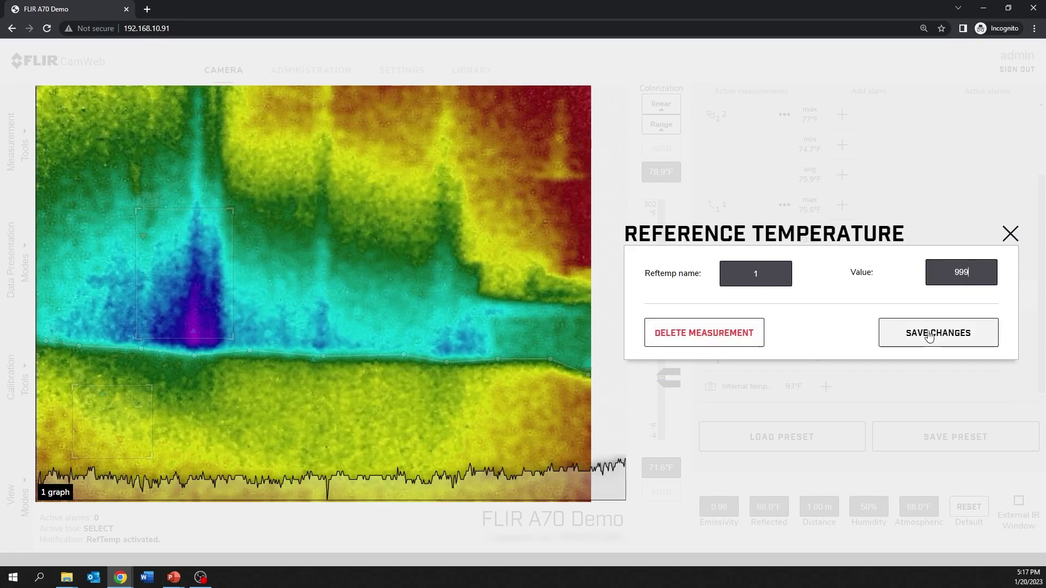
{"action": "left_click", "coordinate": [933, 332]}
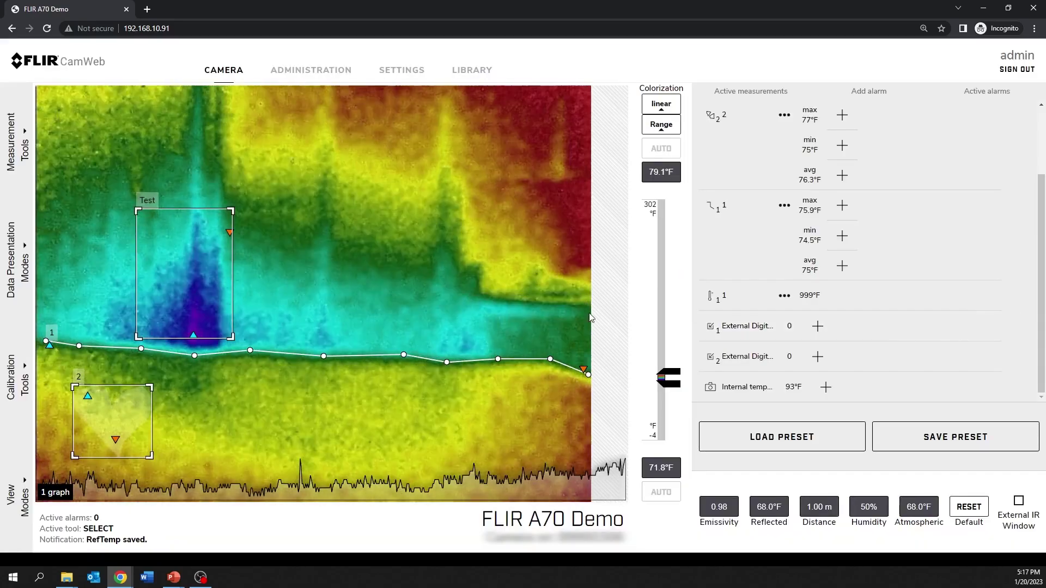